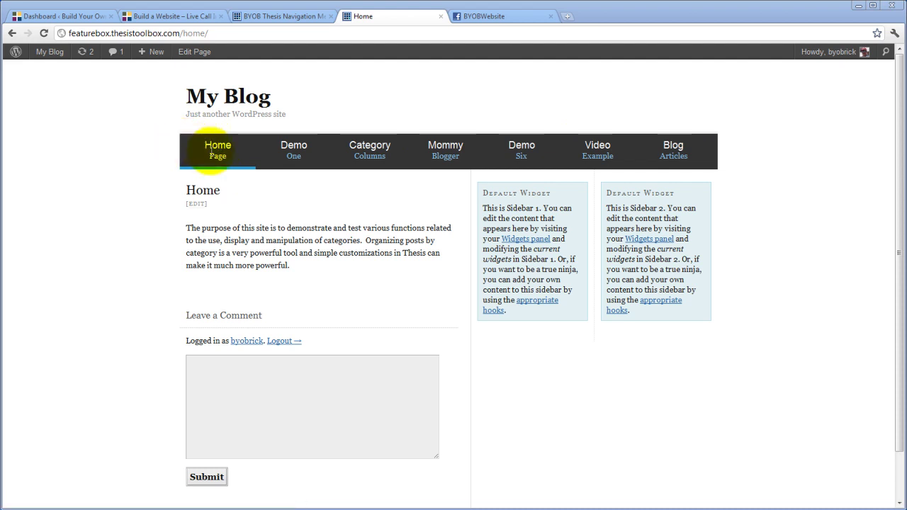
Open the site's Demo One page and look over the option groups in the BYOB Thesis Nav Menu settings
{"action": "left_click", "coordinate": [282, 154]}
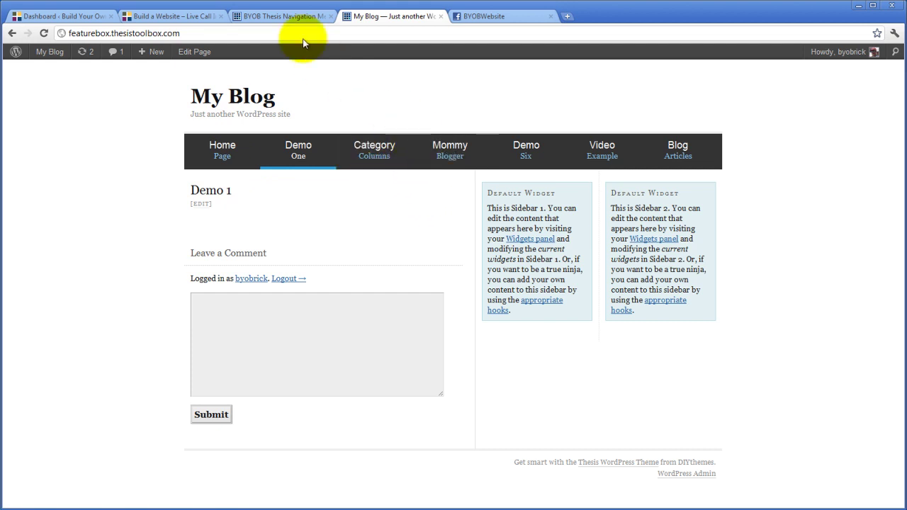
{"action": "left_click", "coordinate": [274, 19]}
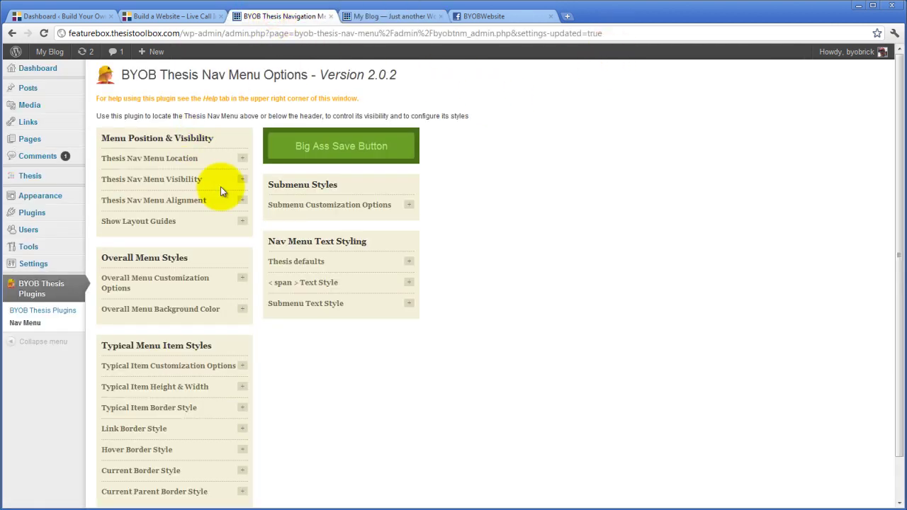
{"action": "scroll", "coordinate": [520, 145], "scroll_direction": "down", "scroll_amount": 1}
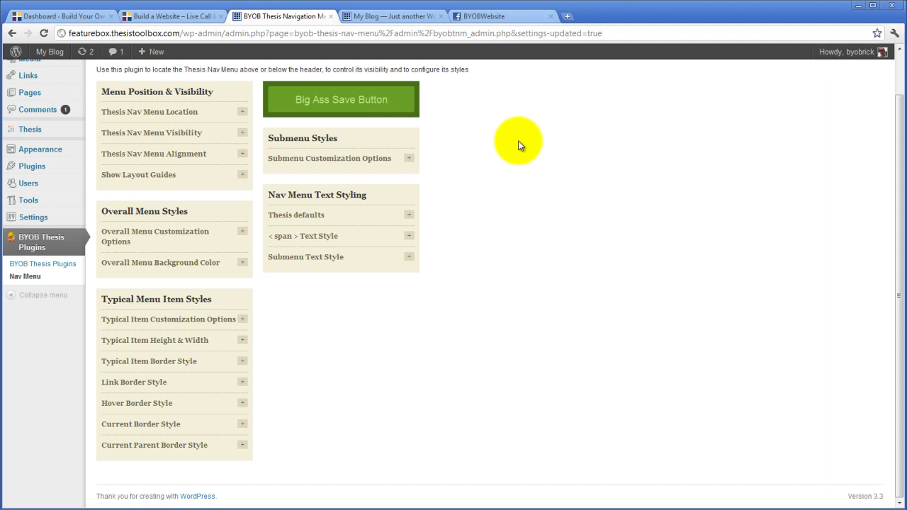
{"action": "scroll", "coordinate": [520, 145], "scroll_direction": "up", "scroll_amount": 1}
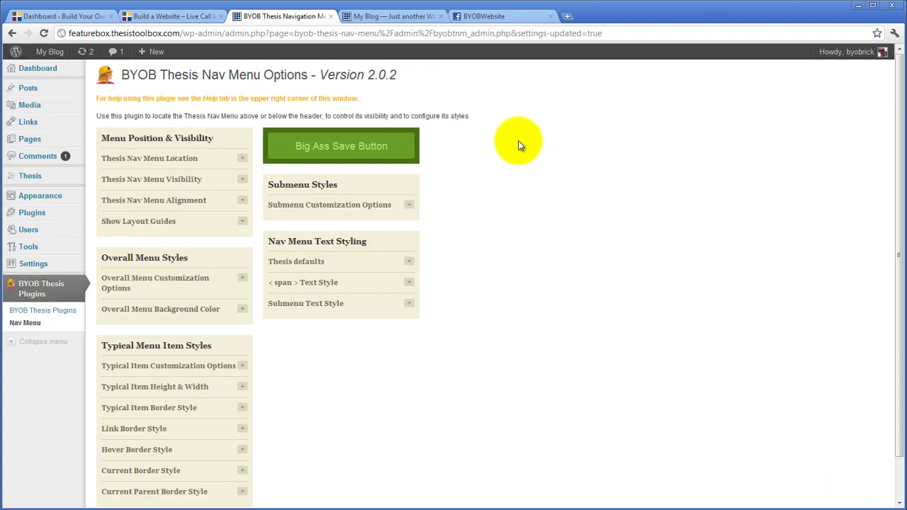
{"action": "scroll", "coordinate": [519, 146], "scroll_direction": "down", "scroll_amount": 1}
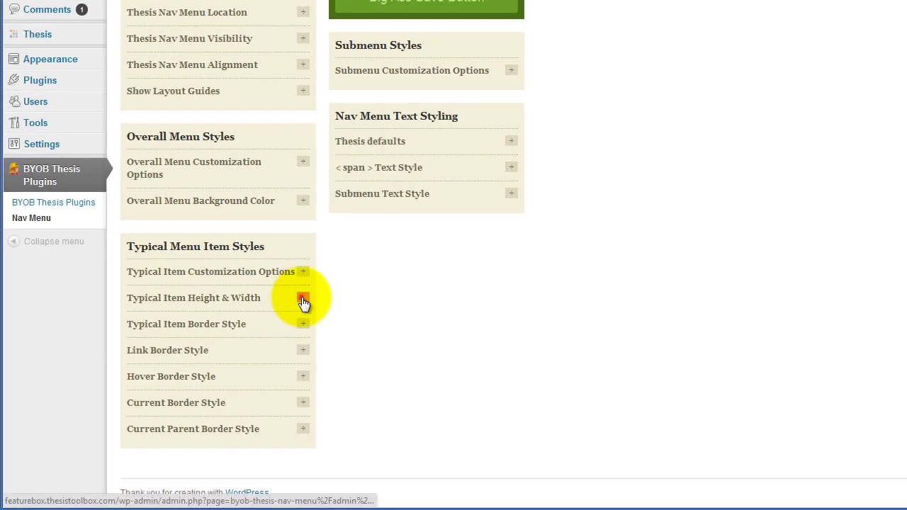
Check the menu items on the blog page and set the typical menu item width to 118 pixels
{"action": "left_click", "coordinate": [302, 299]}
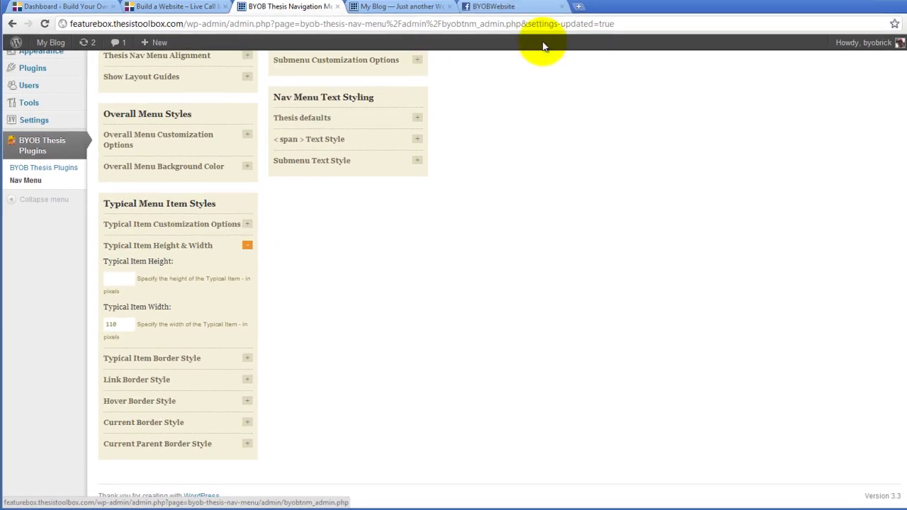
{"action": "left_click", "coordinate": [409, 19]}
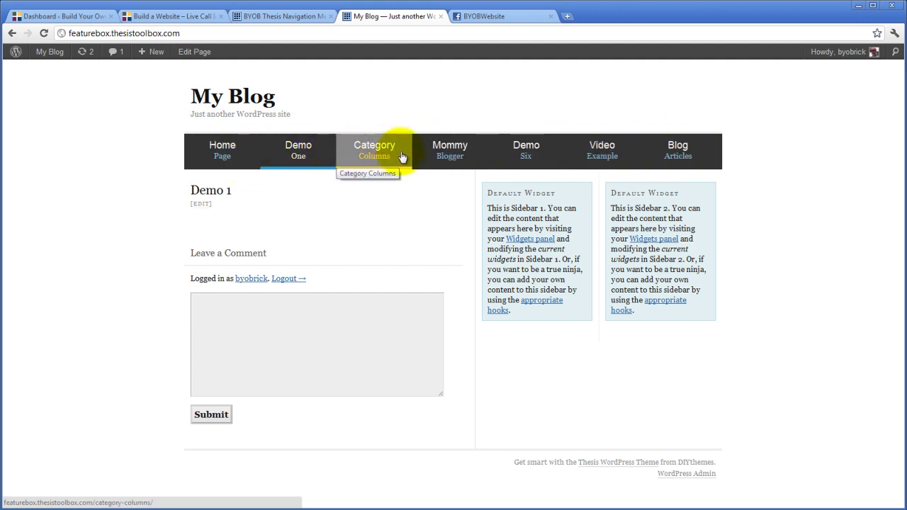
{"action": "left_click", "coordinate": [293, 18]}
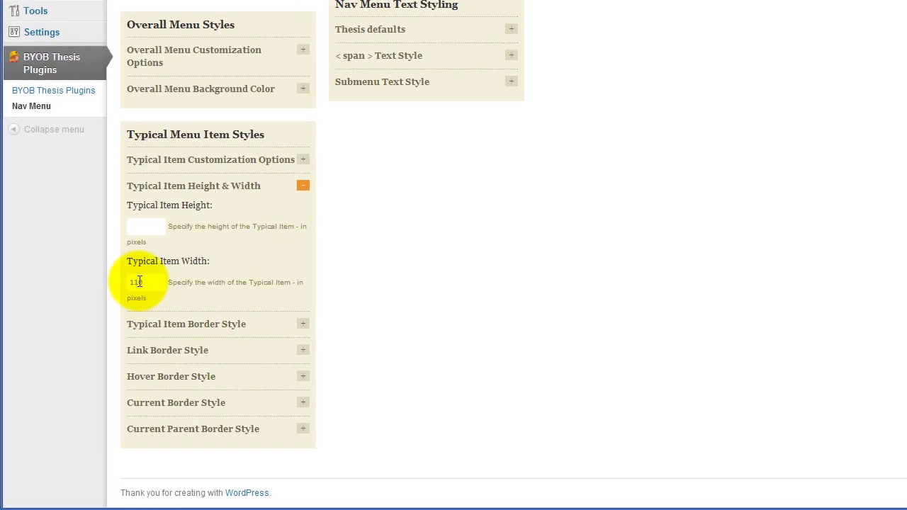
{"action": "left_click", "coordinate": [140, 282]}
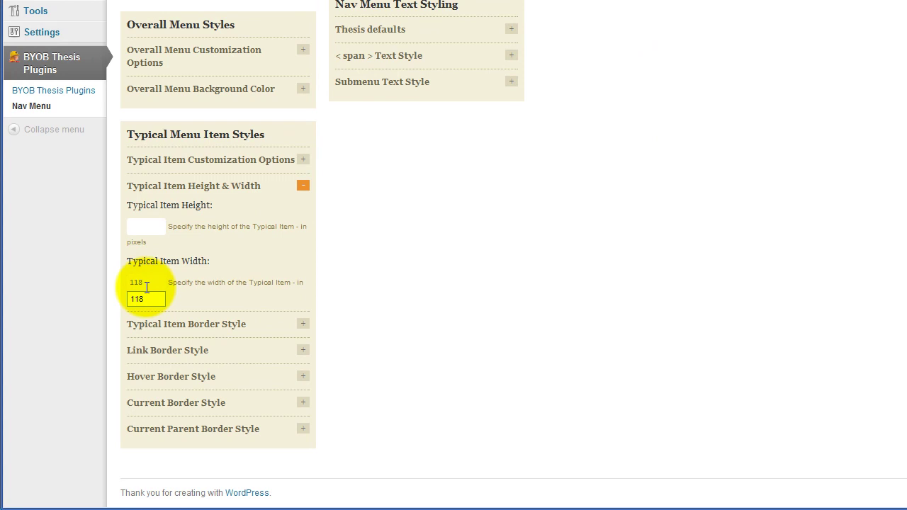
{"action": "left_click", "coordinate": [292, 243]}
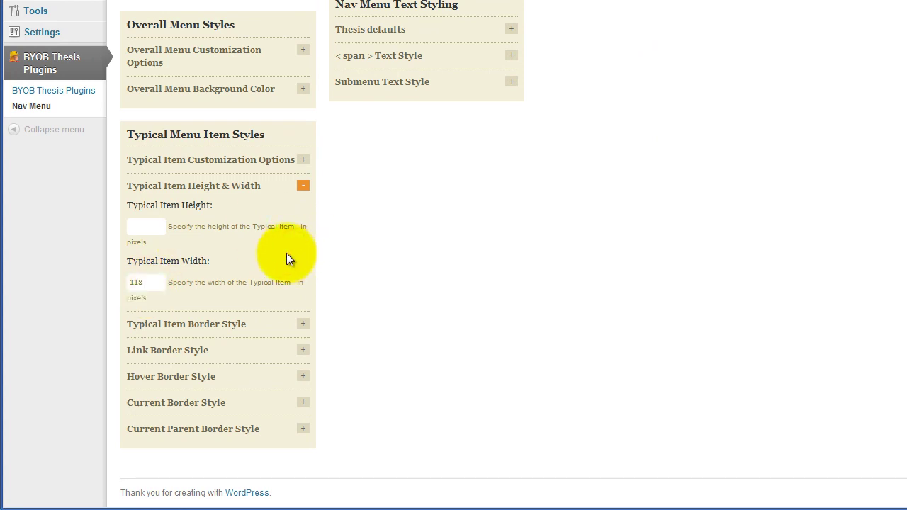
Enable customization of the overall menu padding and save the nav menu options
{"action": "scroll", "coordinate": [287, 253], "scroll_direction": "up", "scroll_amount": 3}
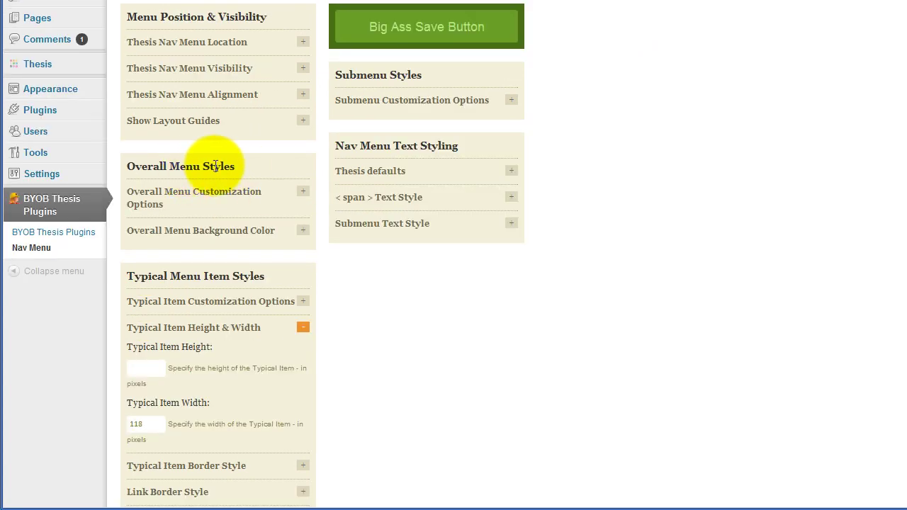
{"action": "left_click", "coordinate": [303, 191]}
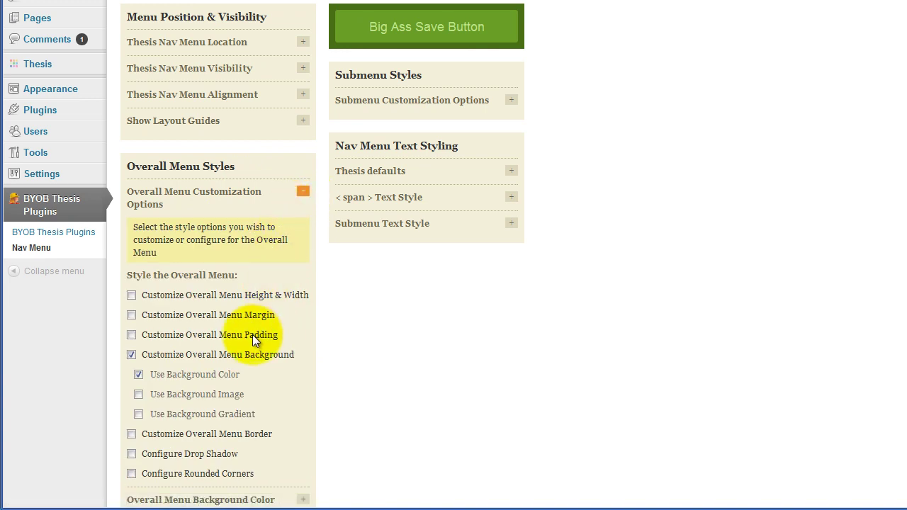
{"action": "left_click", "coordinate": [132, 335]}
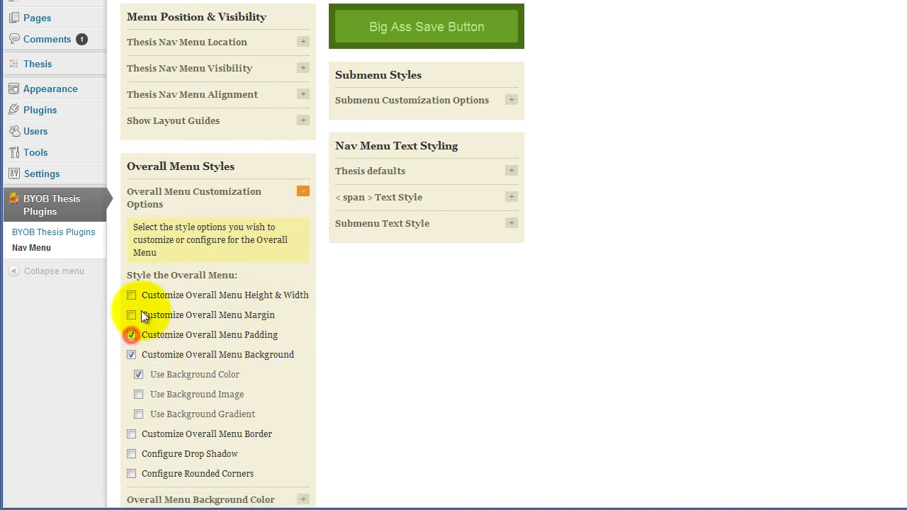
{"action": "left_click", "coordinate": [404, 36]}
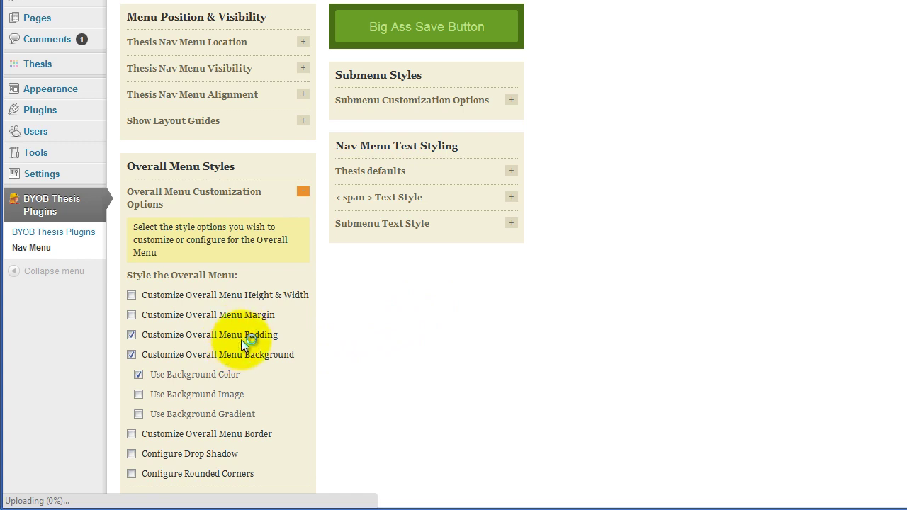
{"action": "scroll", "coordinate": [359, 367], "scroll_direction": "up", "scroll_amount": 1}
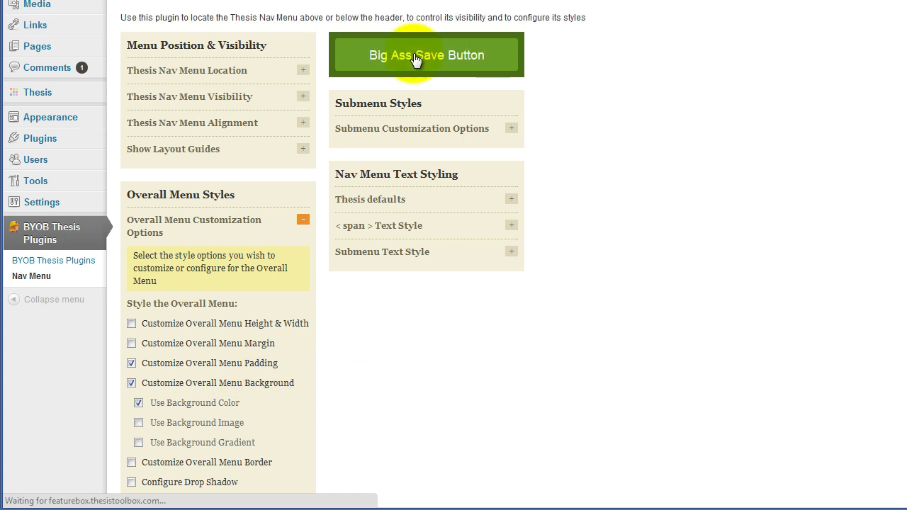
Save an overall menu left padding of 10 pixels and reload the blog page to check the menu
{"action": "scroll", "coordinate": [314, 142], "scroll_direction": "down", "scroll_amount": 2}
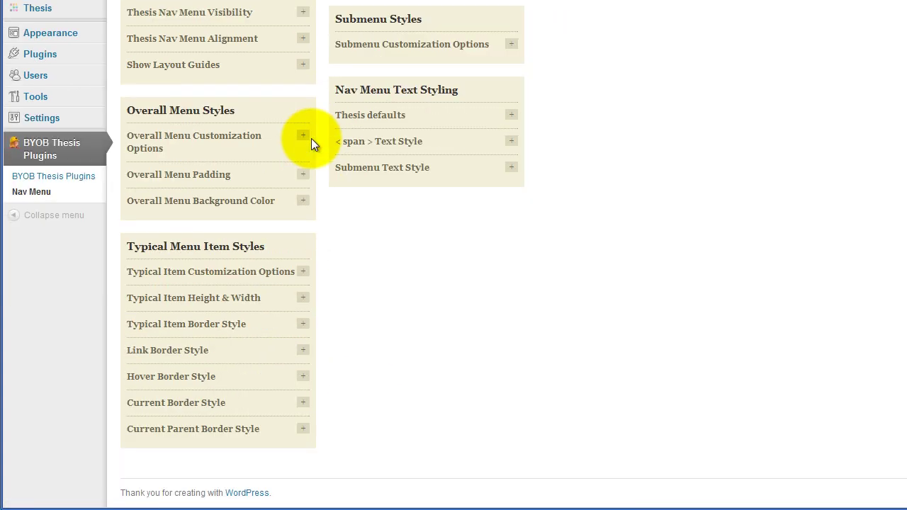
{"action": "left_click", "coordinate": [302, 174]}
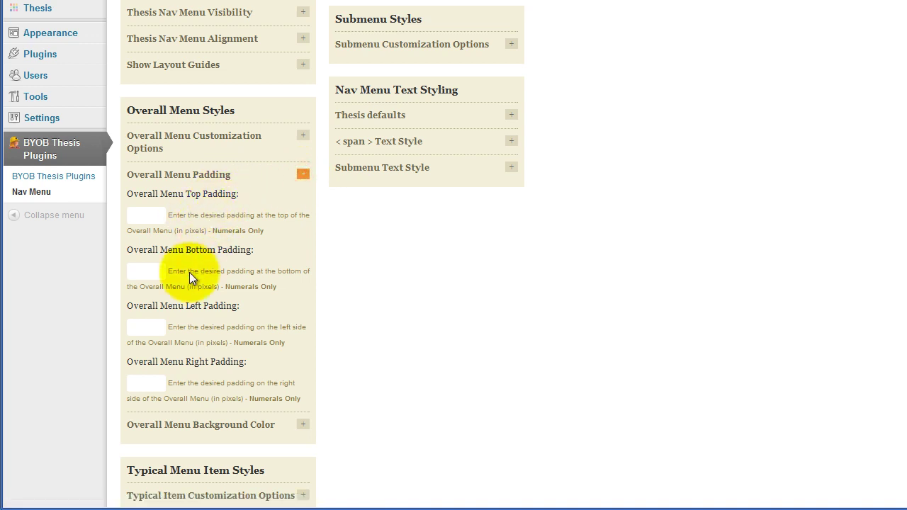
{"action": "left_click", "coordinate": [144, 328]}
{"action": "type", "text": "10"}
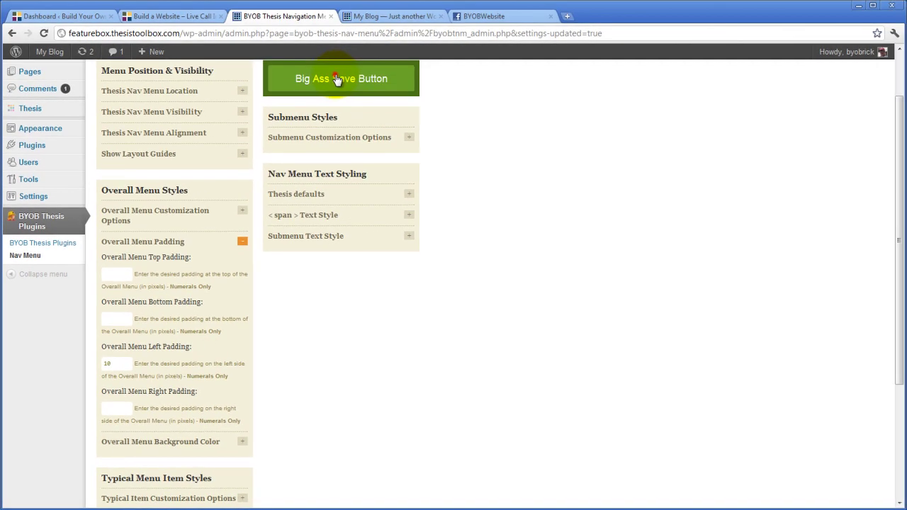
{"action": "left_click", "coordinate": [338, 80]}
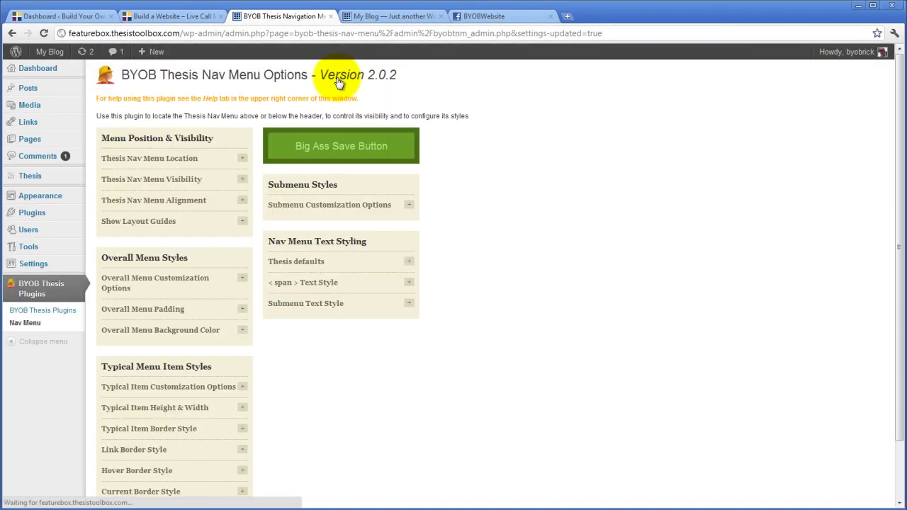
{"action": "left_click", "coordinate": [394, 16]}
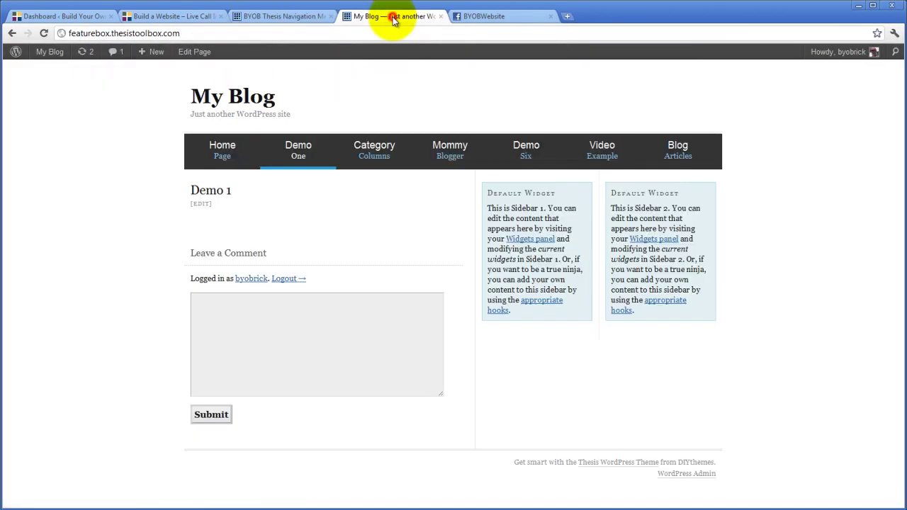
{"action": "left_click", "coordinate": [43, 33]}
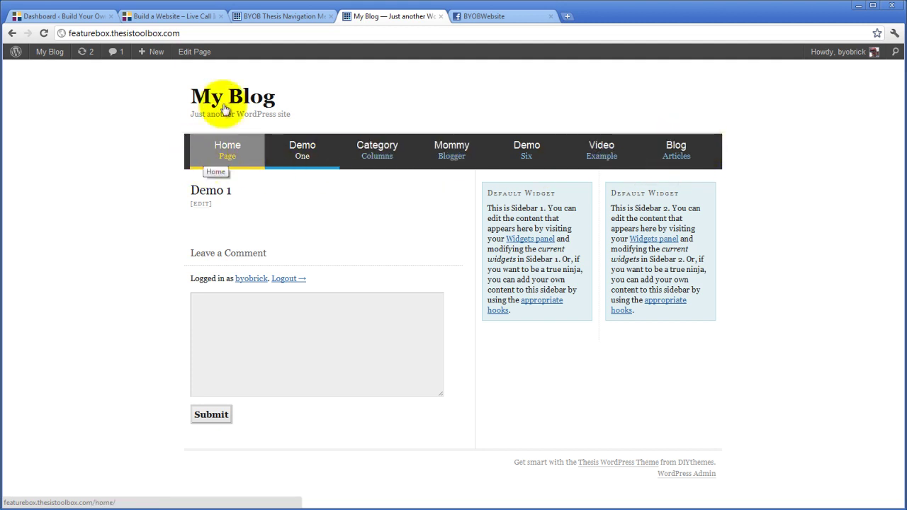
Set the overall menu left padding to 12 pixels and save the nav menu options
{"action": "left_click", "coordinate": [283, 16]}
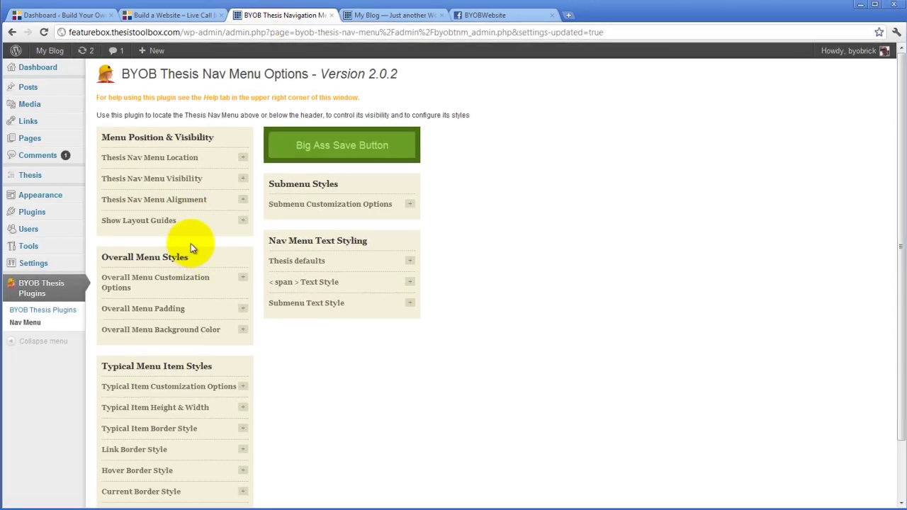
{"action": "left_click", "coordinate": [243, 308]}
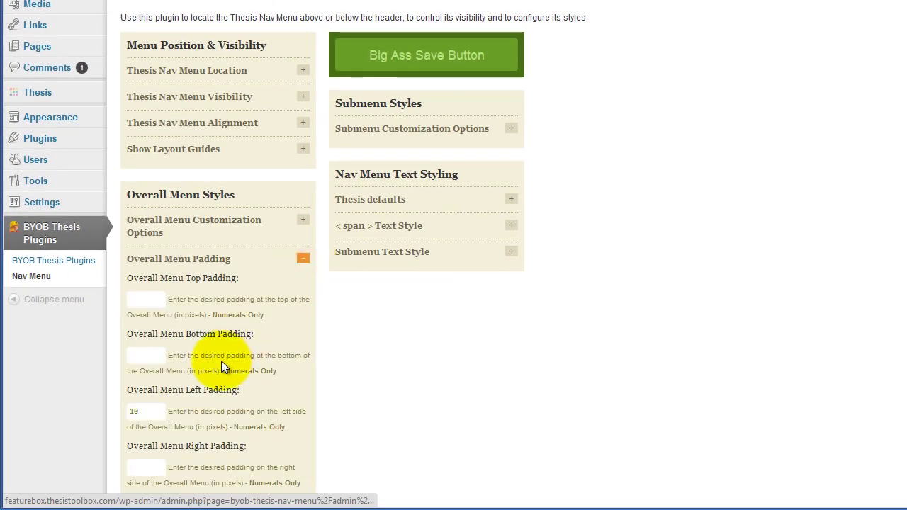
{"action": "double_click", "coordinate": [156, 412]}
{"action": "type", "text": "12"}
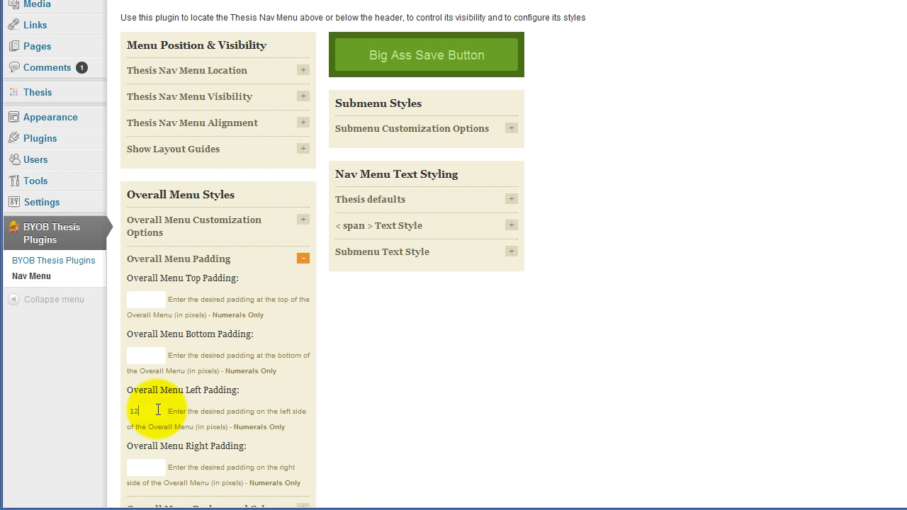
{"action": "left_click", "coordinate": [435, 55]}
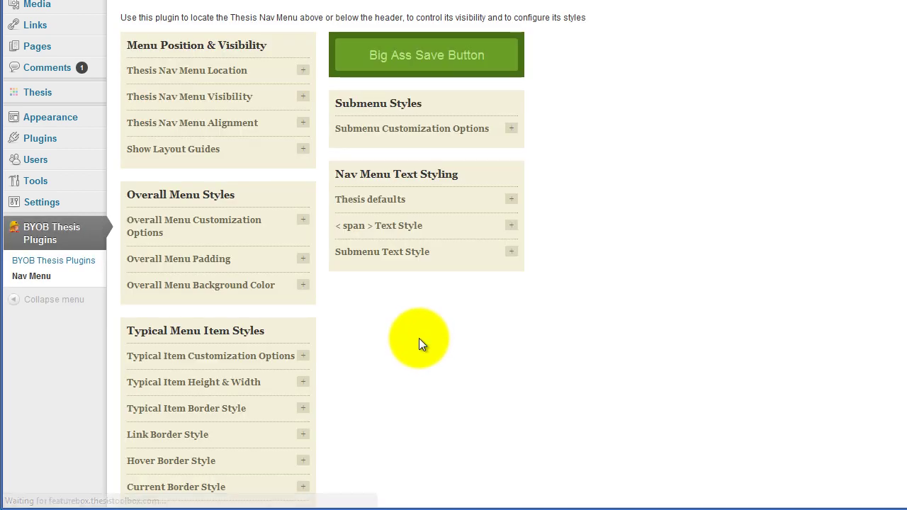
Enable rounded corners for the overall menu and save the nav menu options
{"action": "scroll", "coordinate": [419, 338], "scroll_direction": "down", "scroll_amount": 2}
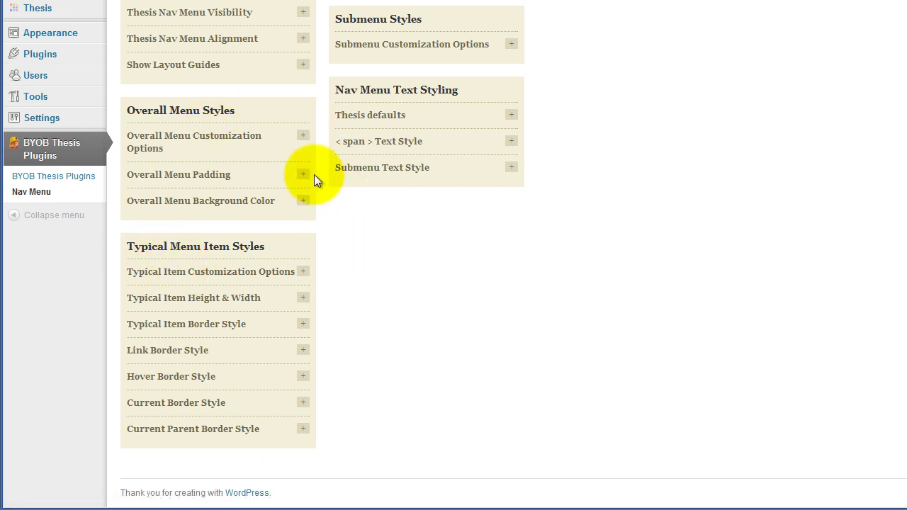
{"action": "left_click", "coordinate": [304, 135]}
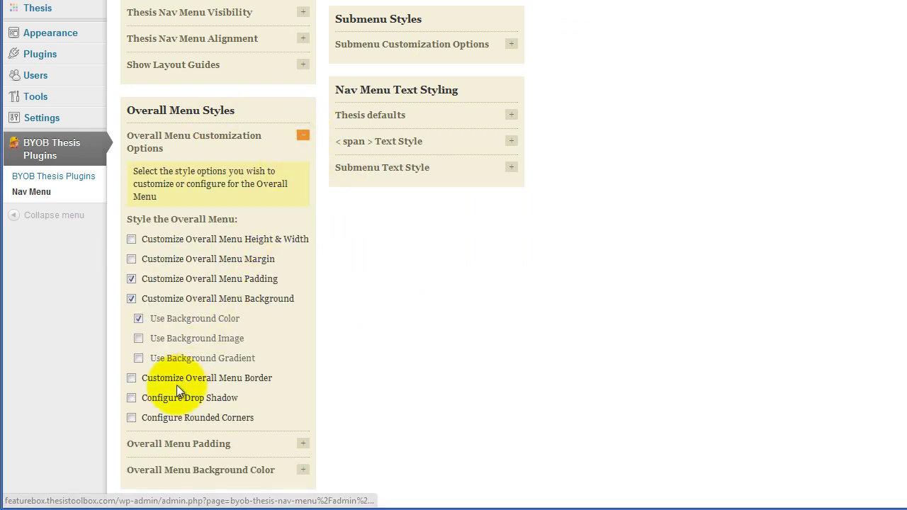
{"action": "left_click", "coordinate": [131, 417]}
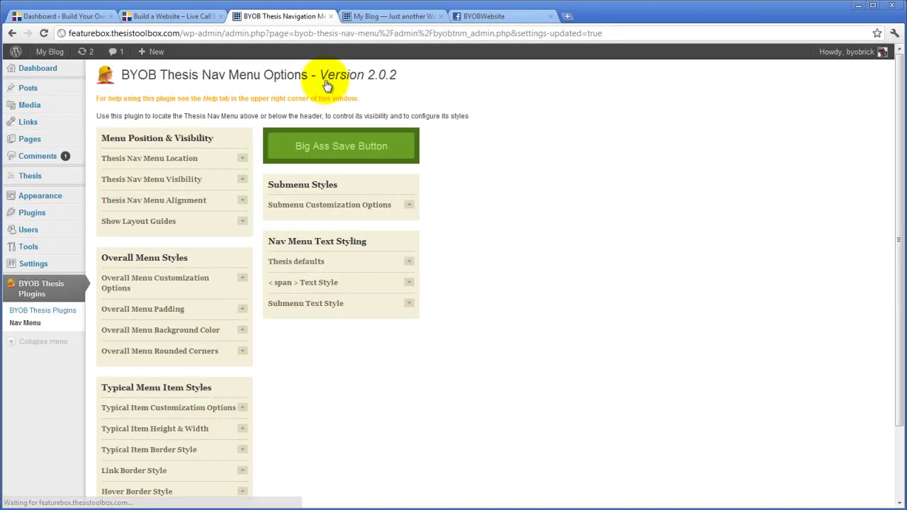
Save an overall menu corner radius of 10 pixels and reload the blog page to check the menu
{"action": "scroll", "coordinate": [227, 284], "scroll_direction": "down", "scroll_amount": 2}
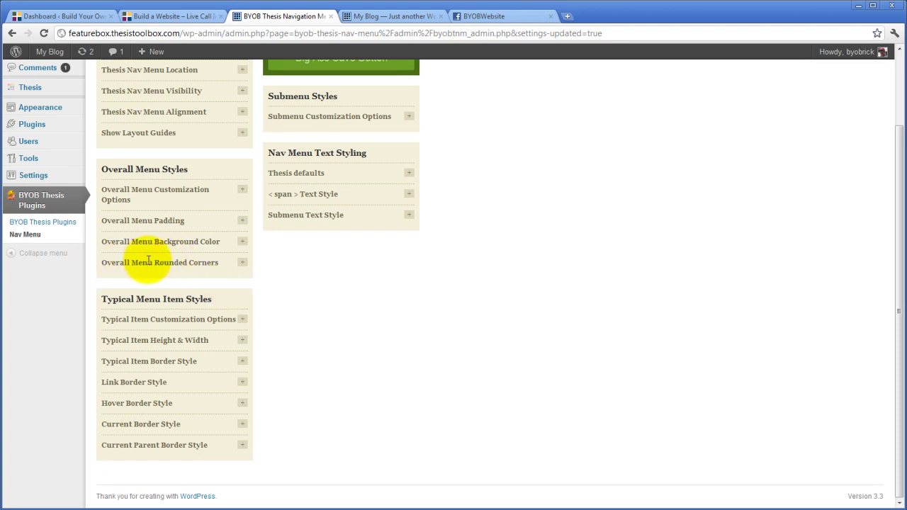
{"action": "left_click", "coordinate": [242, 263]}
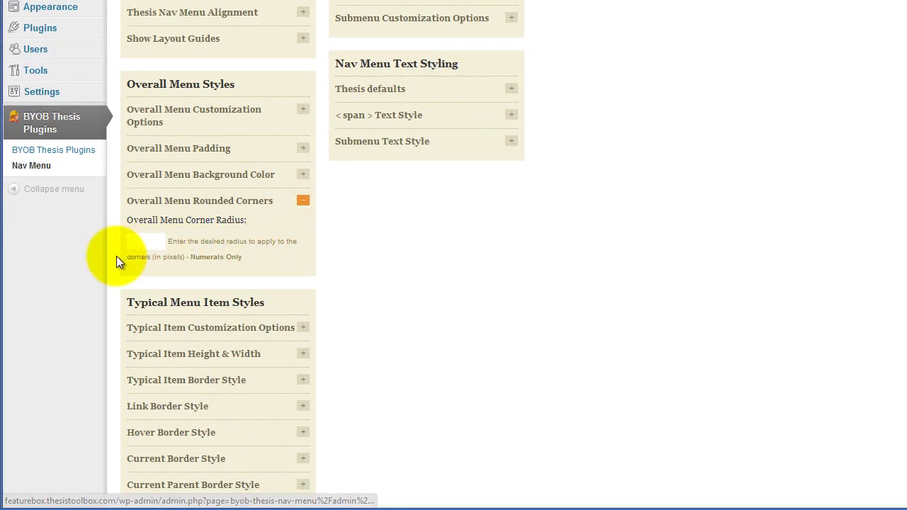
{"action": "left_click", "coordinate": [138, 243]}
{"action": "type", "text": "10"}
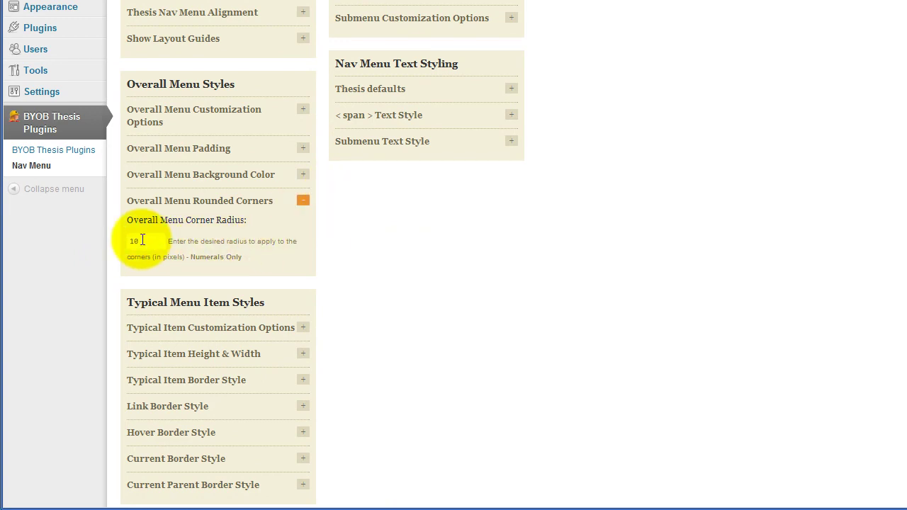
{"action": "left_click", "coordinate": [254, 241]}
{"action": "scroll", "coordinate": [337, 256], "scroll_direction": "up", "scroll_amount": 3}
{"action": "left_click", "coordinate": [422, 62]}
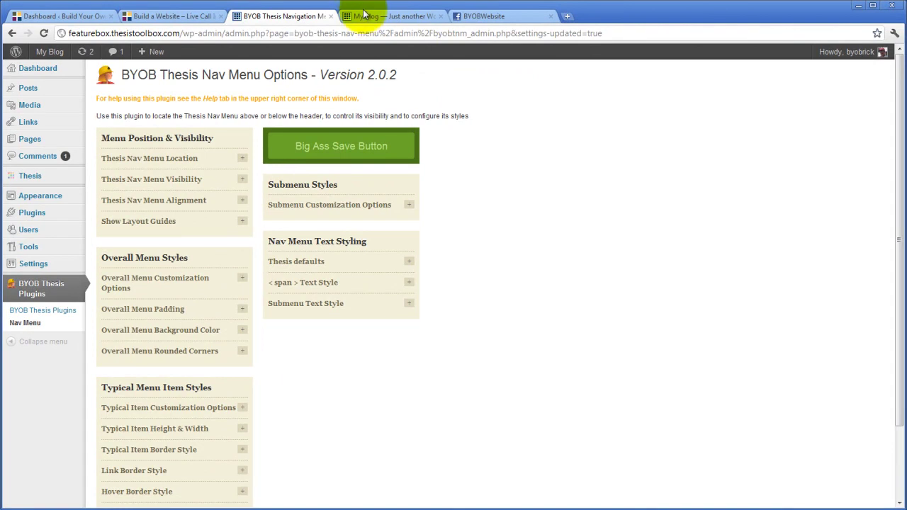
{"action": "left_click", "coordinate": [372, 16]}
{"action": "left_click", "coordinate": [44, 33]}
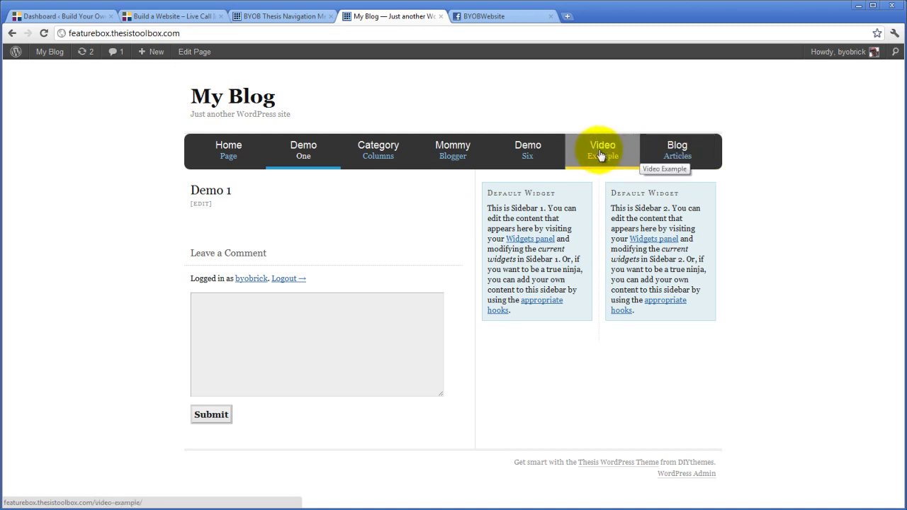
Enable the drop shadow for the overall menu and save the nav menu options
{"action": "left_click", "coordinate": [273, 15]}
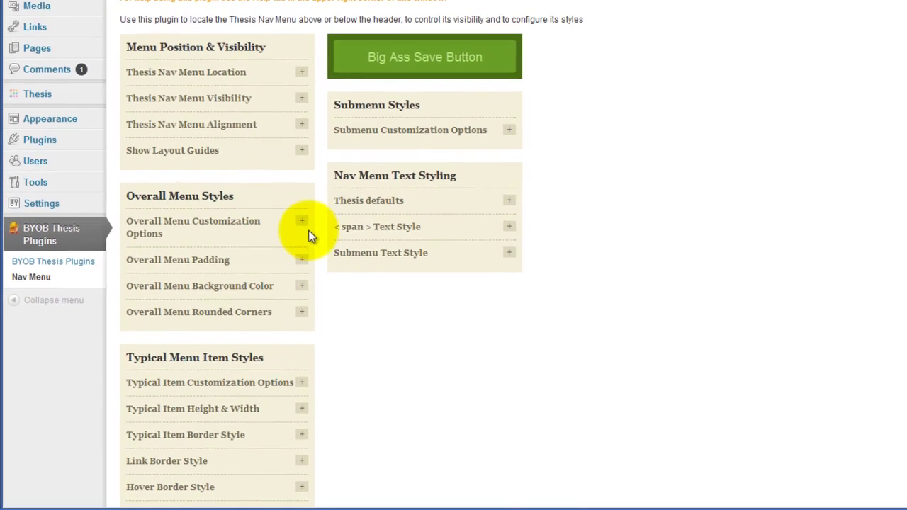
{"action": "left_click", "coordinate": [303, 222]}
{"action": "scroll", "coordinate": [306, 226], "scroll_direction": "down", "scroll_amount": 4}
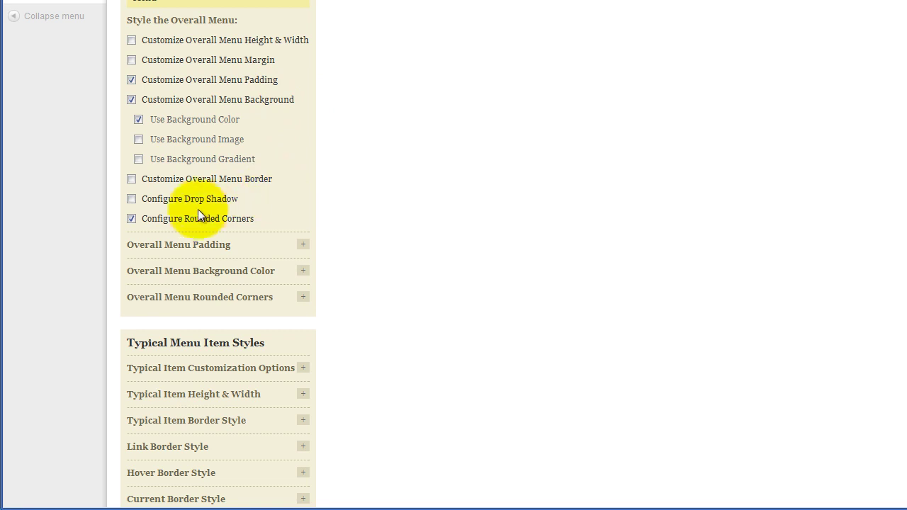
{"action": "left_click", "coordinate": [130, 200]}
{"action": "scroll", "coordinate": [252, 255], "scroll_direction": "up", "scroll_amount": 5}
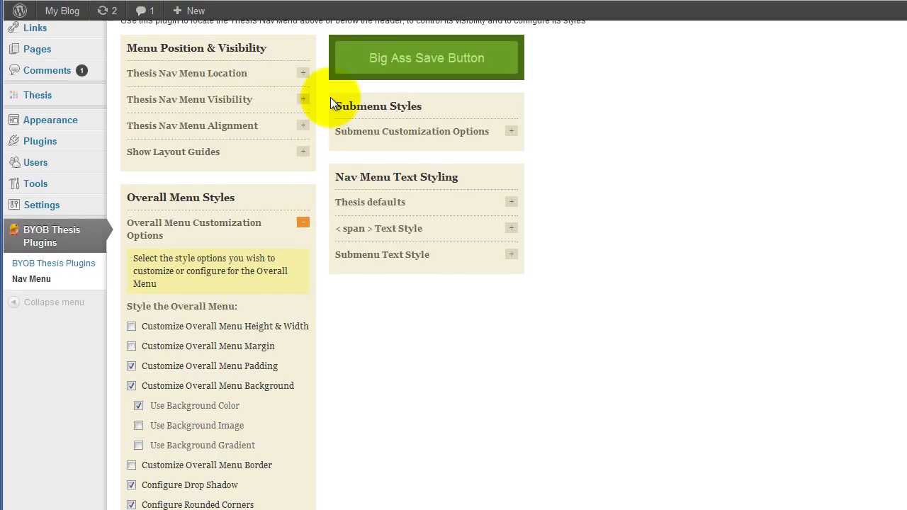
{"action": "left_click", "coordinate": [426, 56]}
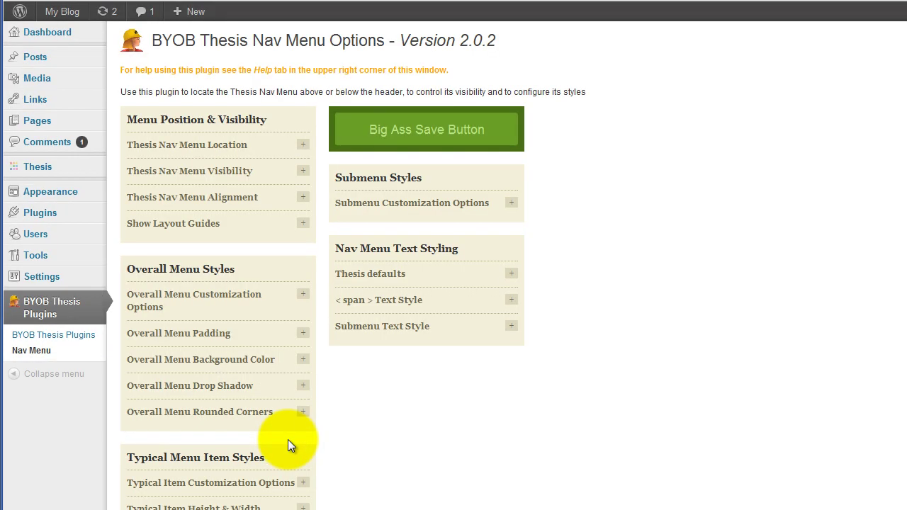
Set the overall menu drop shadow to 5 pixels width, 5 pixels blur and light gray color DBDBDB
{"action": "left_click", "coordinate": [303, 386]}
{"action": "scroll", "coordinate": [355, 401], "scroll_direction": "down", "scroll_amount": 3}
{"action": "left_click", "coordinate": [149, 214]}
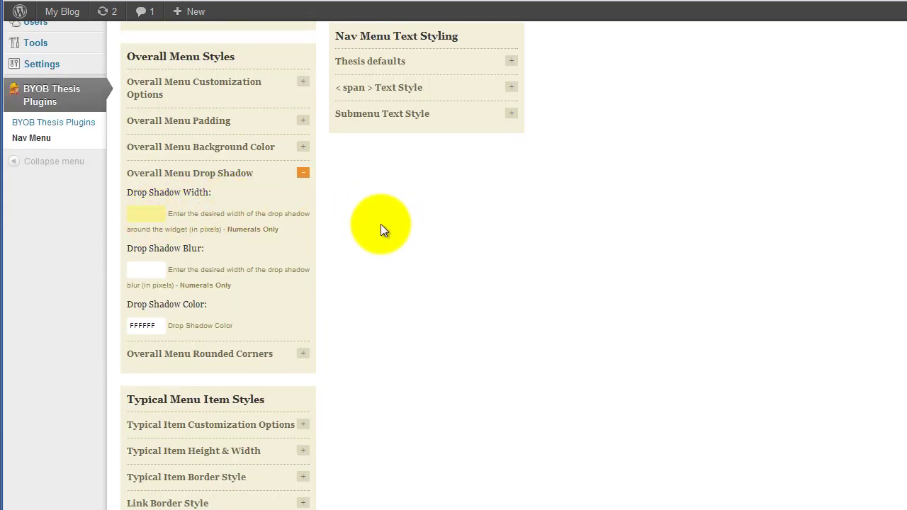
{"action": "left_click", "coordinate": [157, 269]}
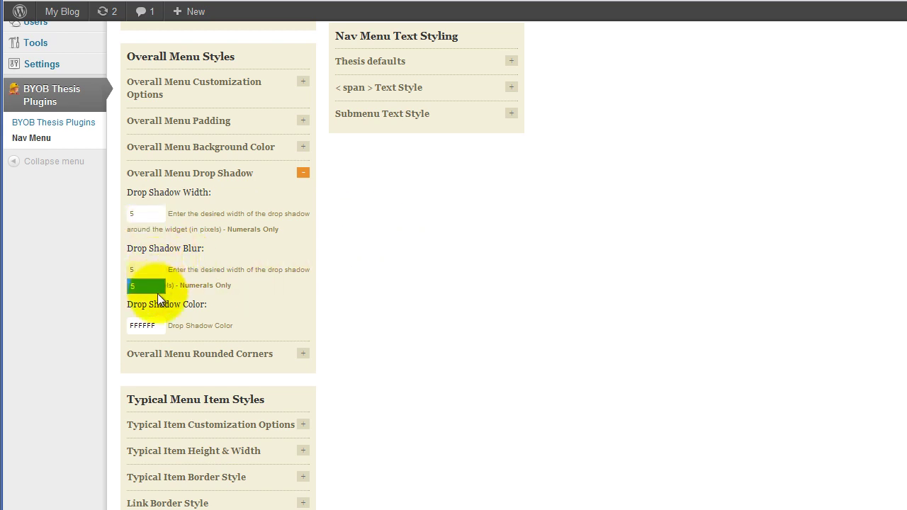
{"action": "left_click", "coordinate": [150, 324]}
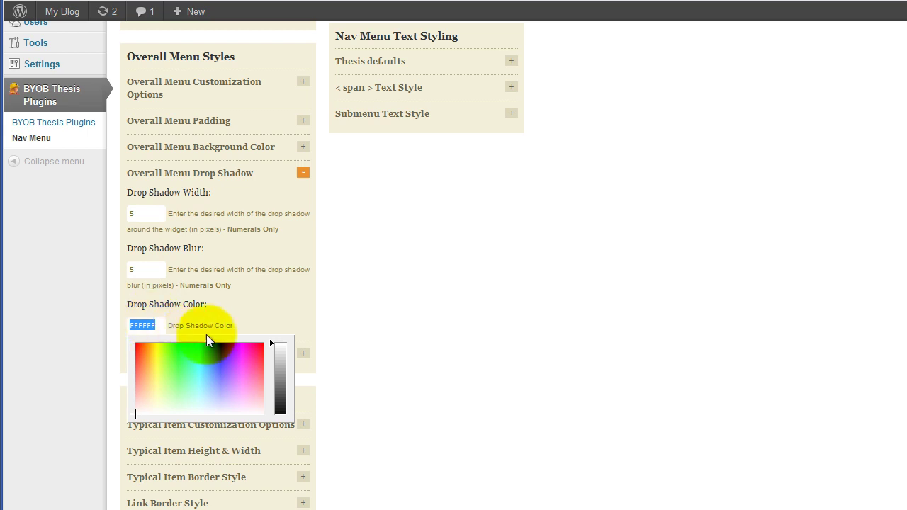
{"action": "left_click", "coordinate": [277, 353]}
{"action": "left_click", "coordinate": [439, 285]}
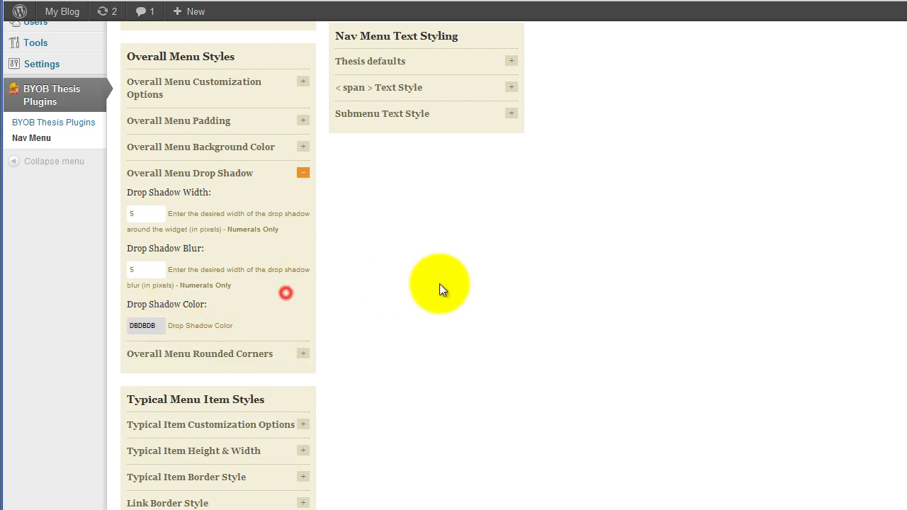
Save the drop shadow settings and reload the blog page to check the menu
{"action": "scroll", "coordinate": [506, 284], "scroll_direction": "up", "scroll_amount": 3}
{"action": "left_click", "coordinate": [467, 131]}
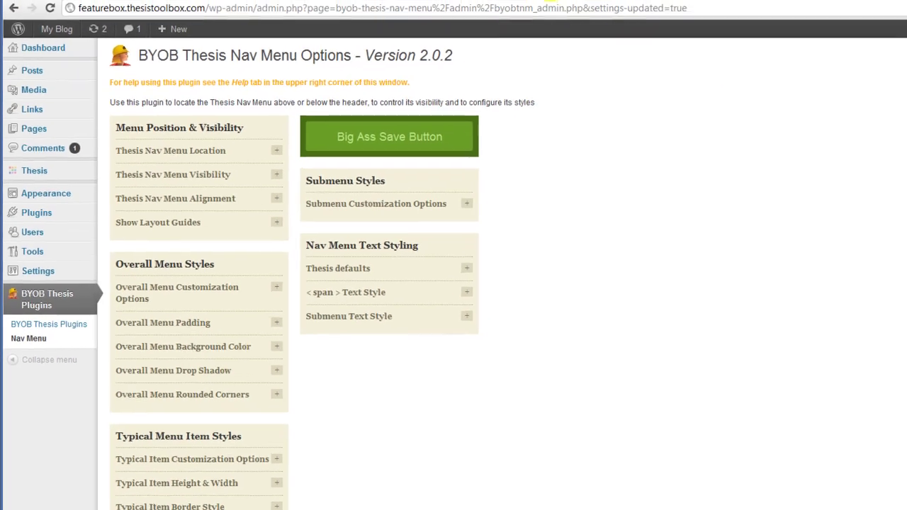
{"action": "left_click", "coordinate": [386, 16]}
{"action": "left_click", "coordinate": [42, 34]}
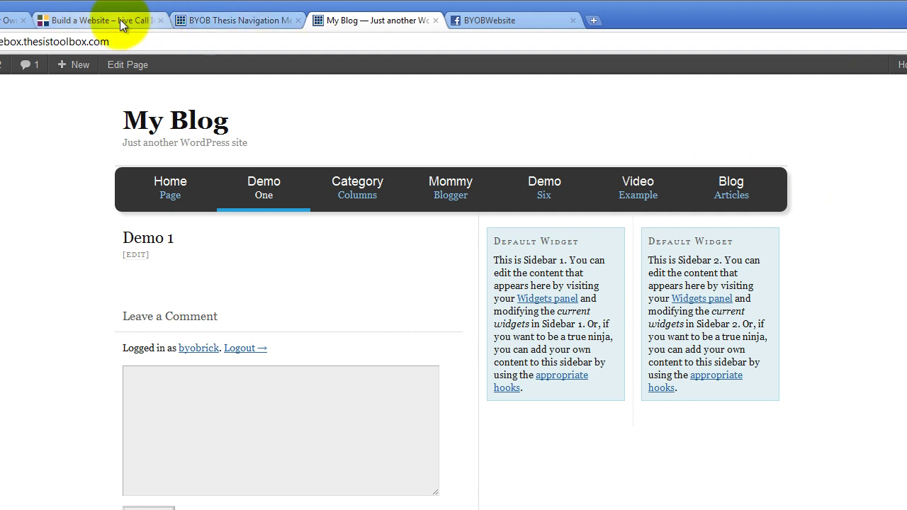
Darken the overall menu drop shadow color to A3A3A3 and save the nav menu options
{"action": "left_click", "coordinate": [260, 20]}
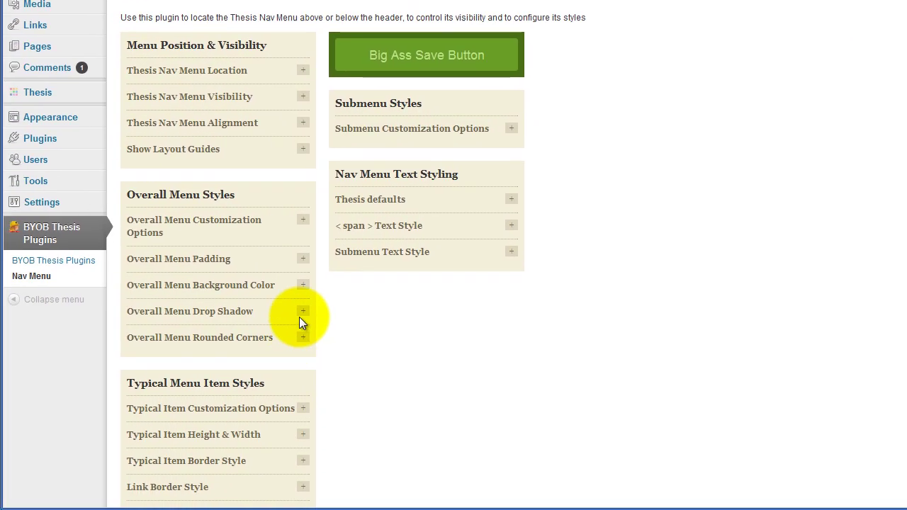
{"action": "left_click", "coordinate": [282, 334]}
{"action": "left_click", "coordinate": [128, 486]}
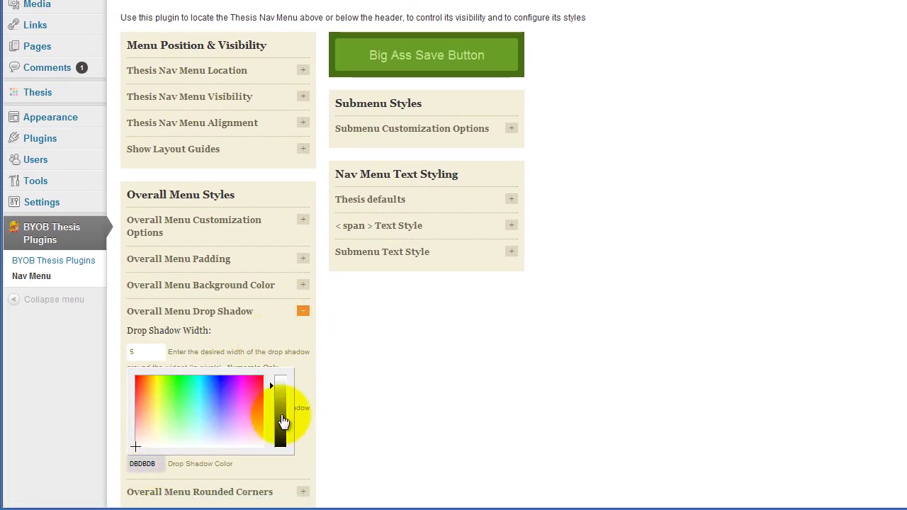
{"action": "left_click", "coordinate": [280, 402]}
{"action": "left_click", "coordinate": [395, 71]}
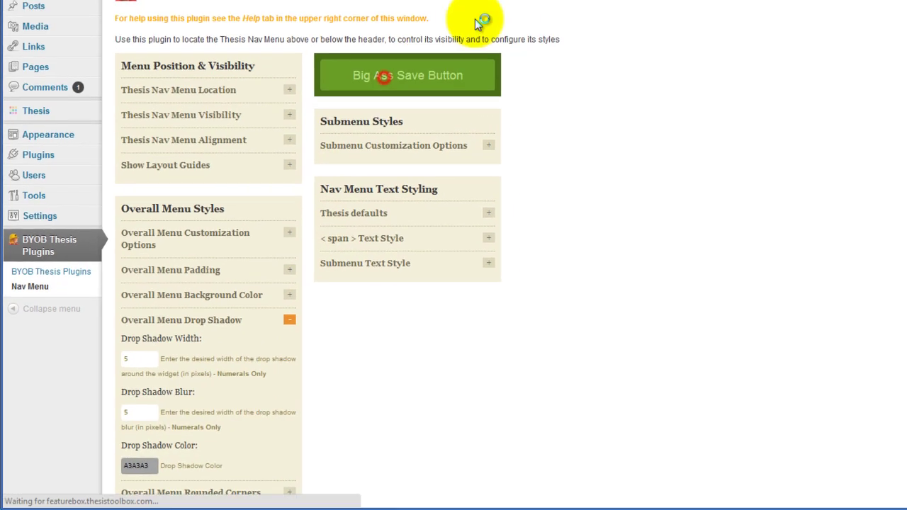
Reload the blog page to check the menu's darker drop shadow
{"action": "left_click", "coordinate": [374, 15]}
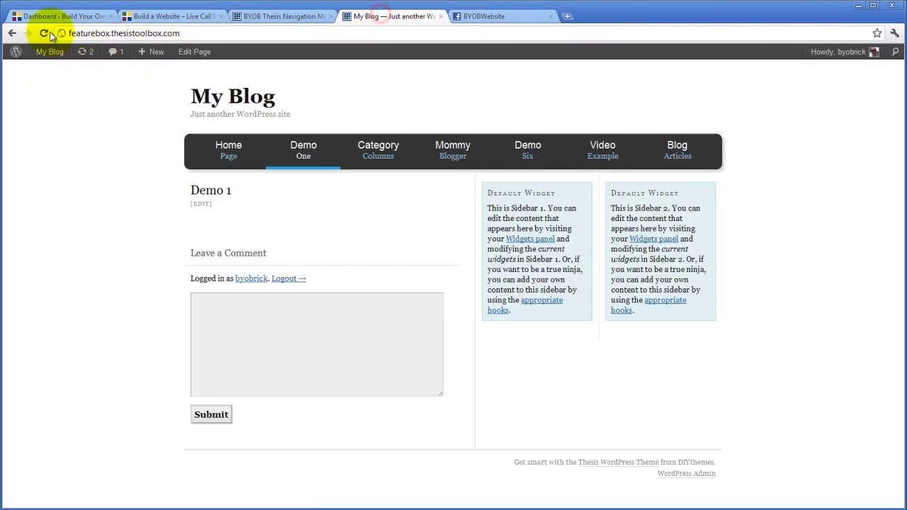
{"action": "mouse_move", "coordinate": [50, 51]}
{"action": "left_click", "coordinate": [52, 119]}
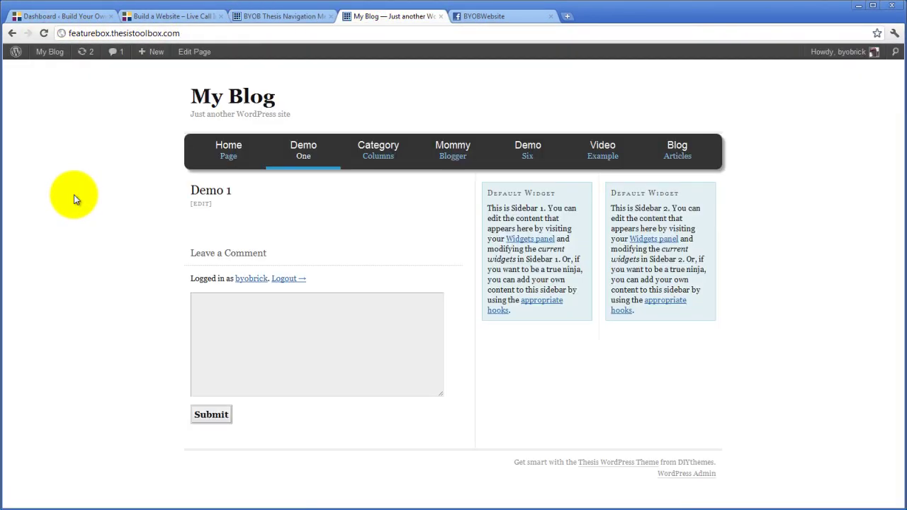